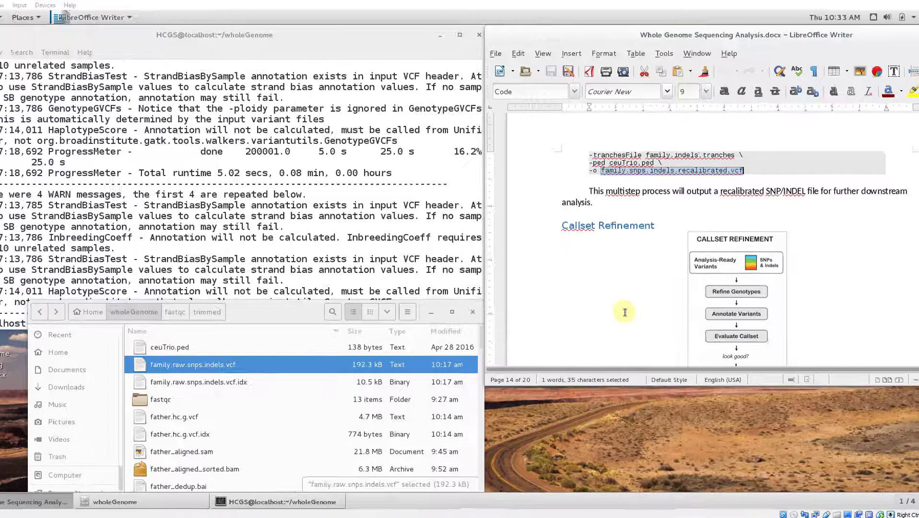
- Scroll the tutorial and select the GATK SelectVariants tool name, then the VCFTools link
scroll(643, 304, down, 2)
scroll(411, 407, down, 2)
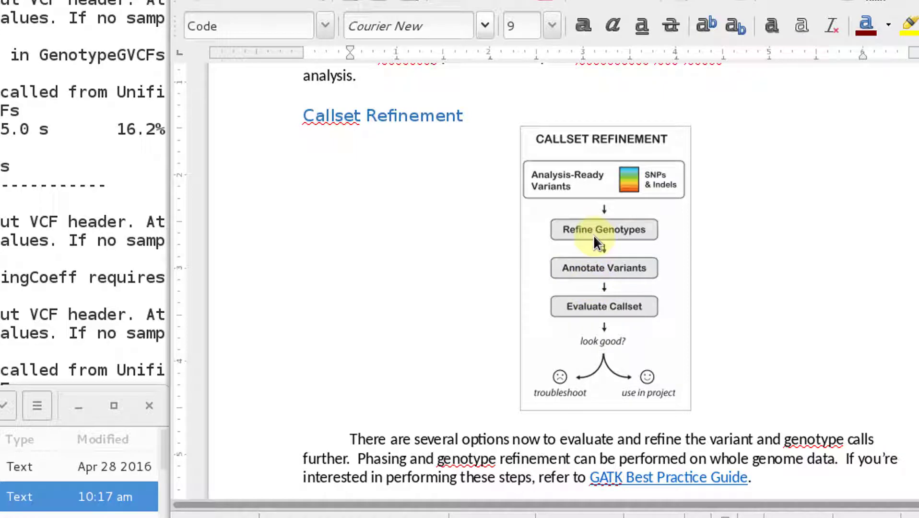
scroll(593, 235, down, 2)
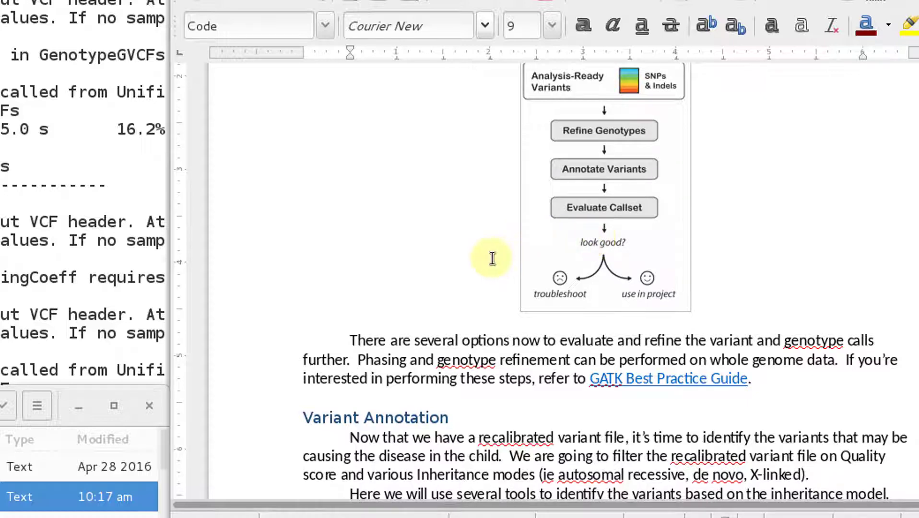
scroll(492, 257, down, 1)
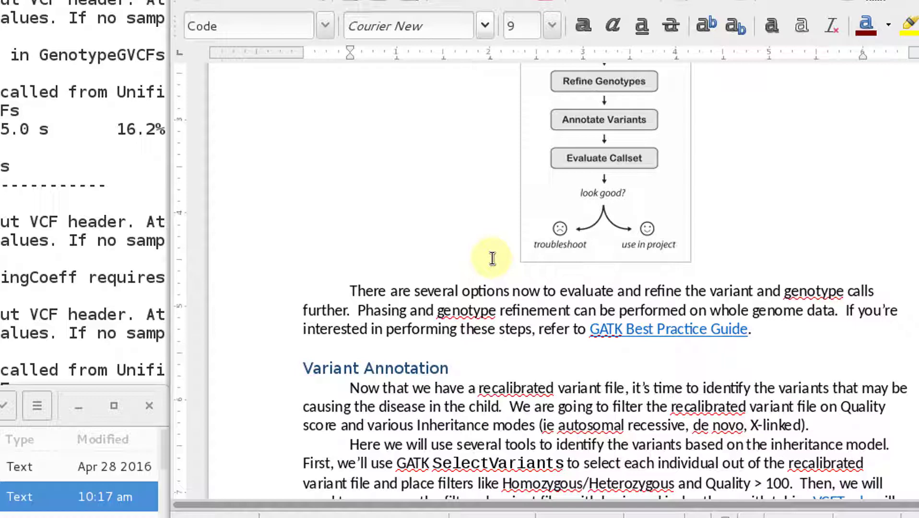
scroll(432, 290, down, 3)
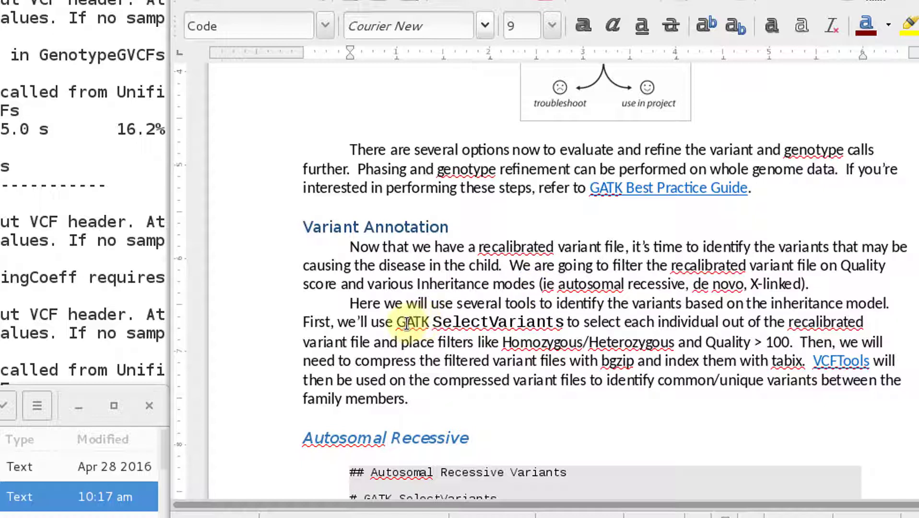
drag(406, 321, 554, 326)
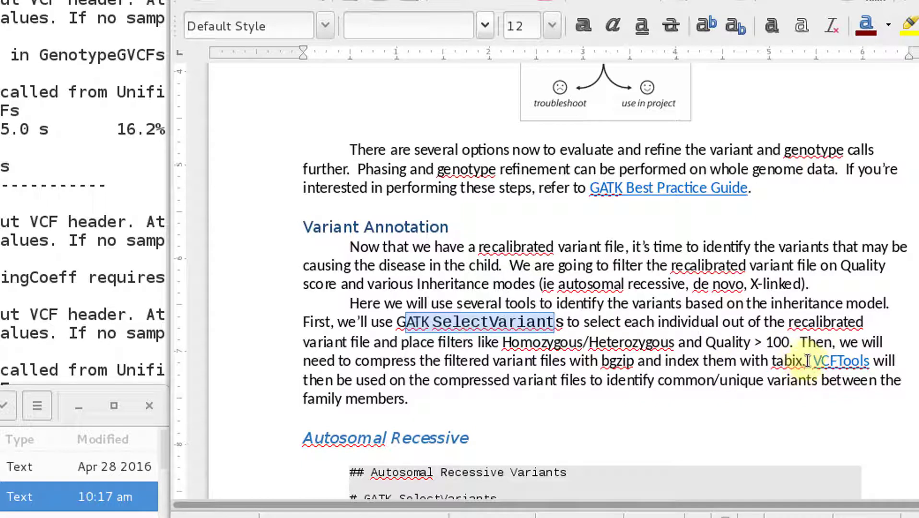
drag(807, 361, 872, 362)
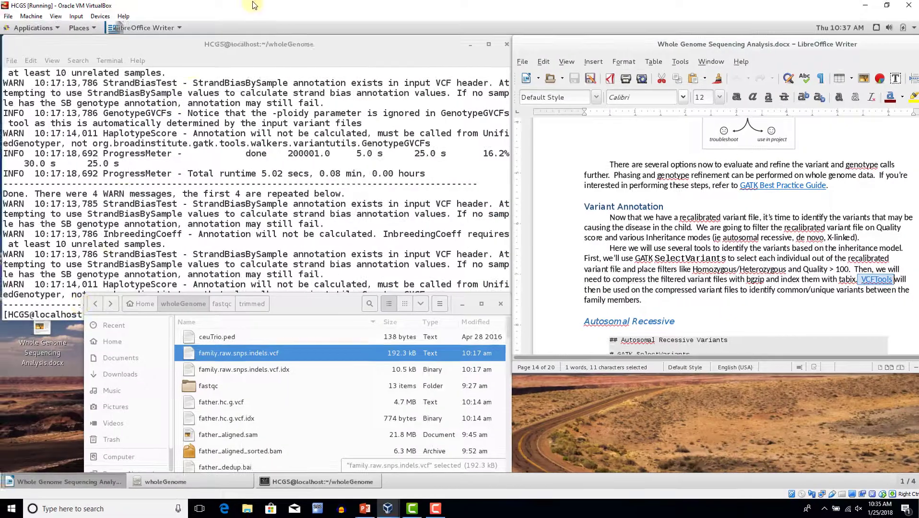
- Minimize the terminal and open the GEMINI documentation in Firefox plus an empty new tab
click(259, 48)
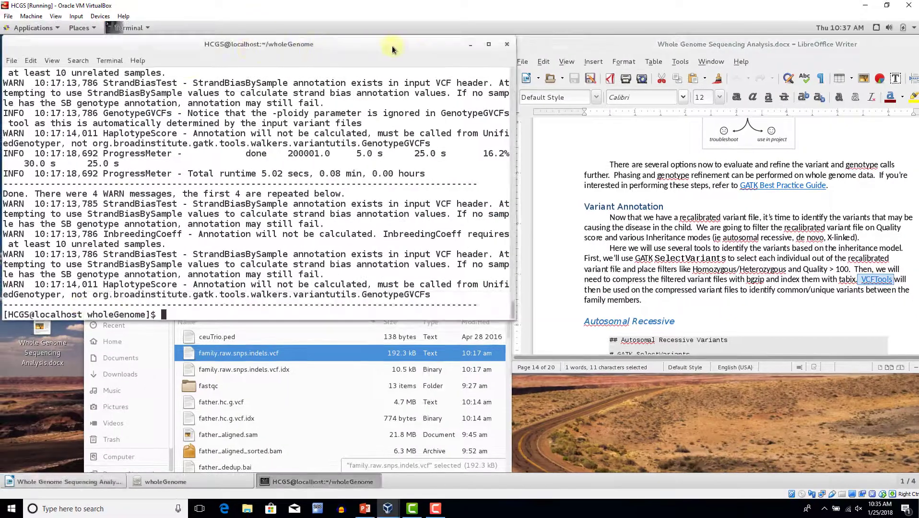
click(470, 44)
double_click(52, 288)
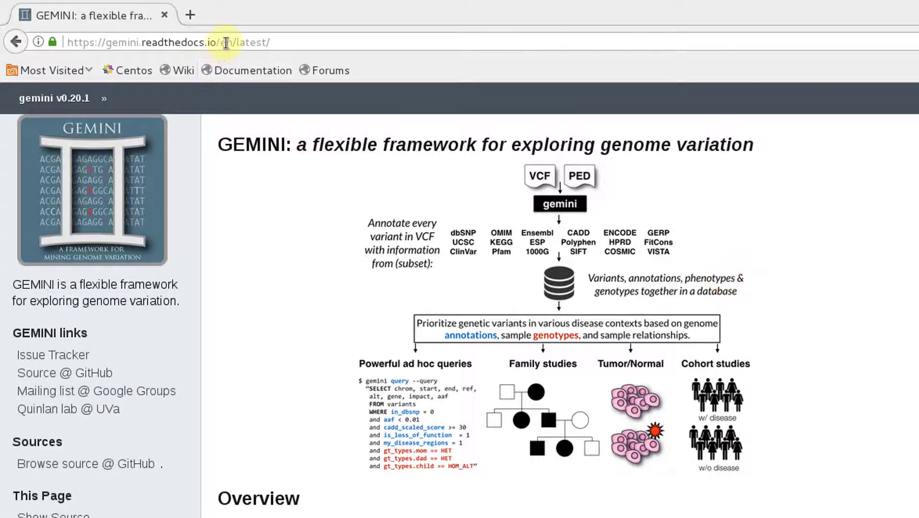
click(191, 14)
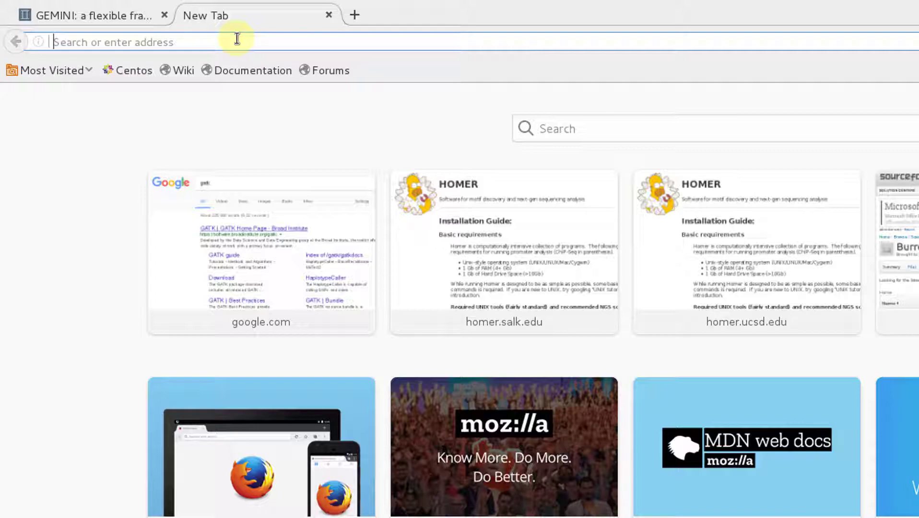
- Load the SnpEff site by entering 'snpeff' in the new tab, then return to the Writer document
text(snpeff)
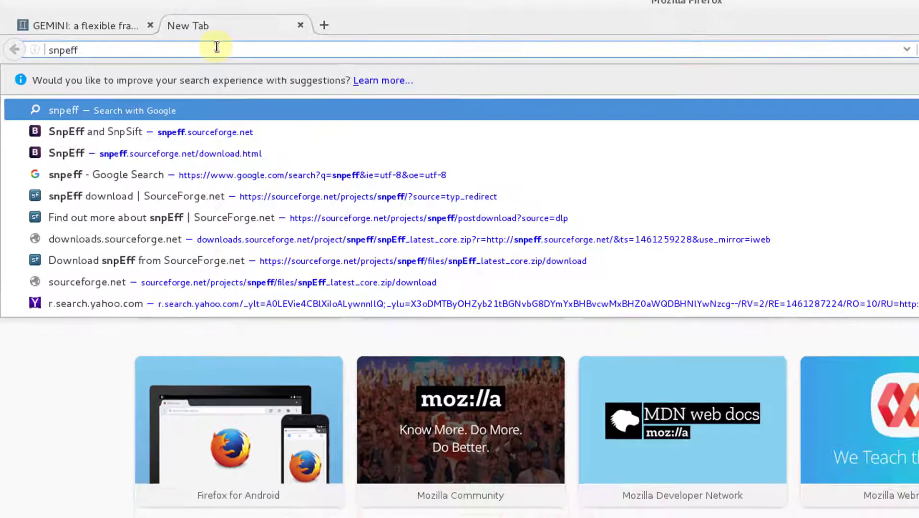
key(Return)
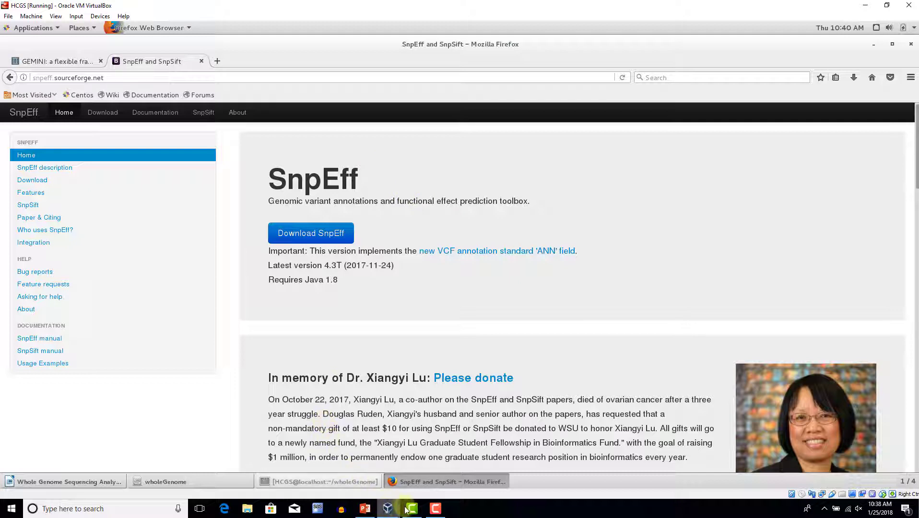
key(alt+Tab)
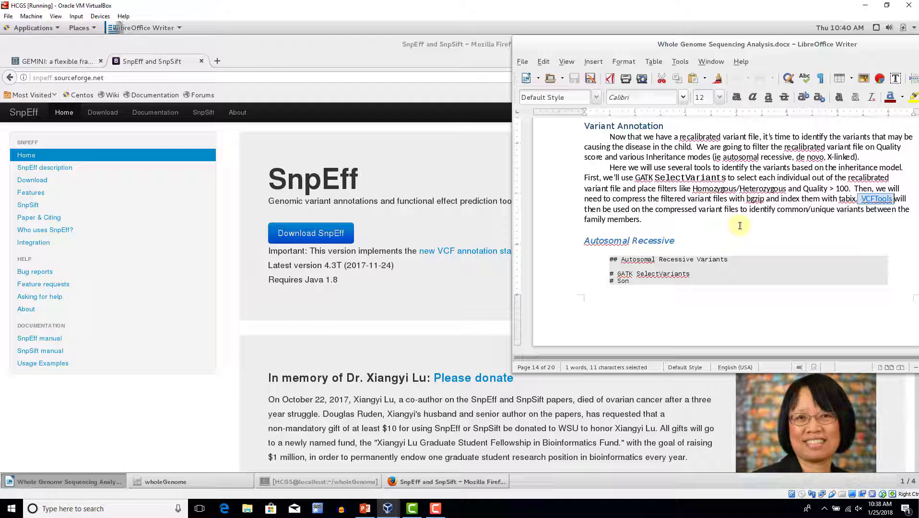
- Scroll past the de novo blocks to the X-linked commands and Effect on Function on page 16
scroll(733, 231, down, 5)
scroll(739, 225, down, 15)
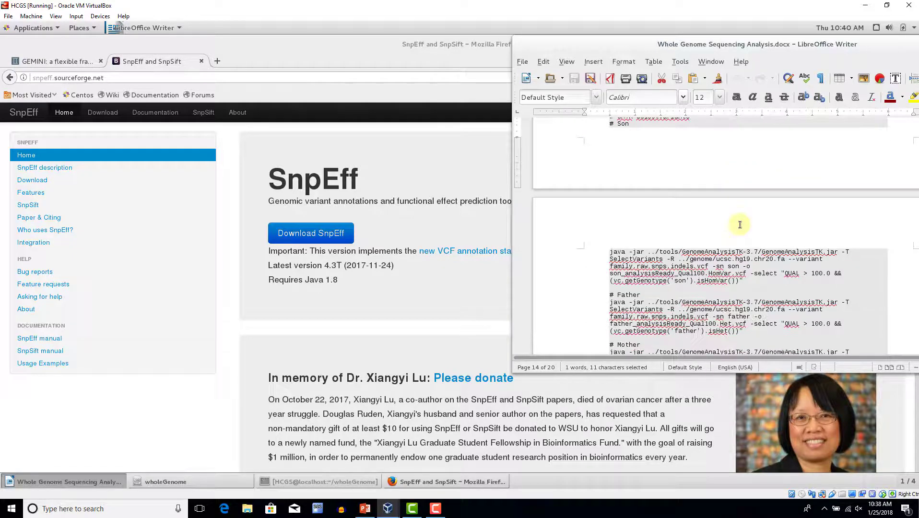
scroll(740, 224, down, 15)
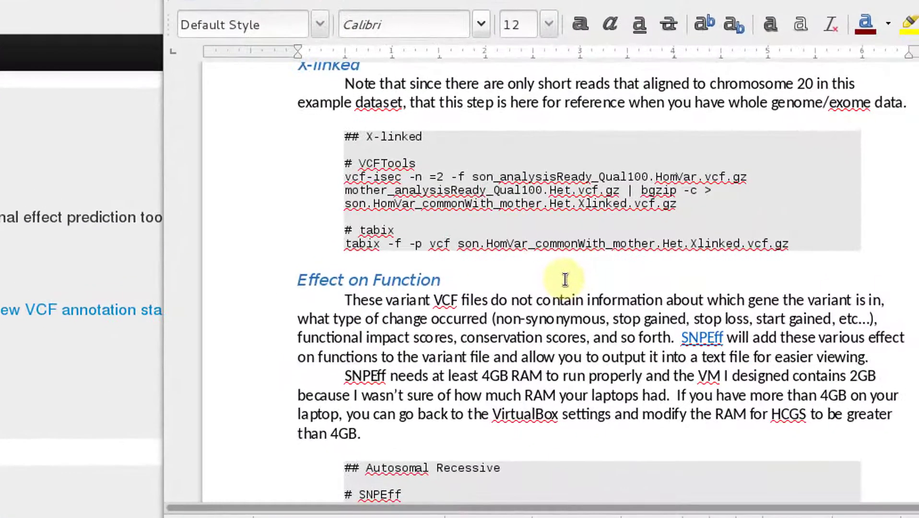
- Scroll to the SnpEff java command block and select its 'Autosomal Recessive' heading
scroll(540, 301, down, 4)
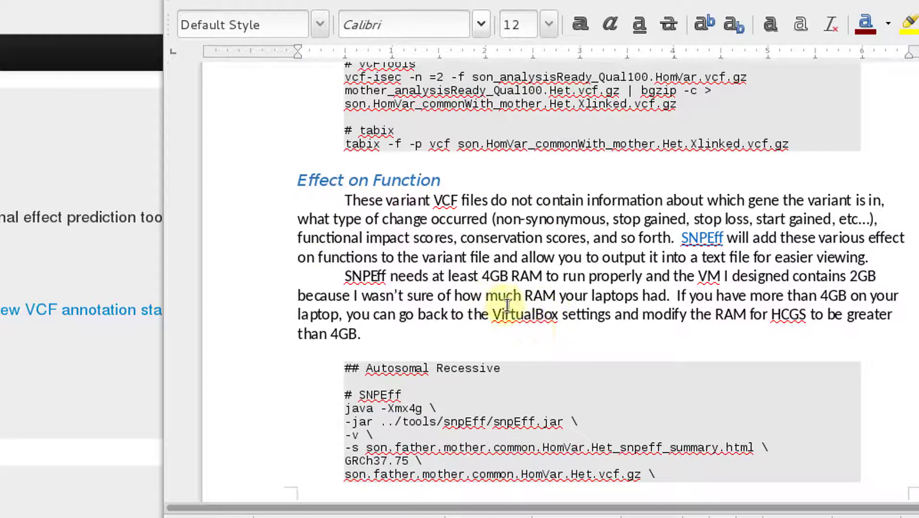
scroll(528, 306, down, 2)
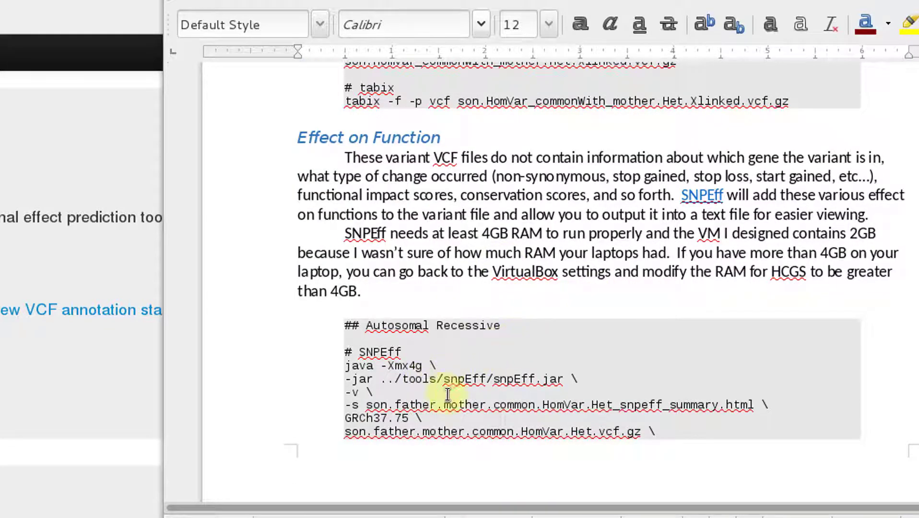
scroll(409, 385, down, 2)
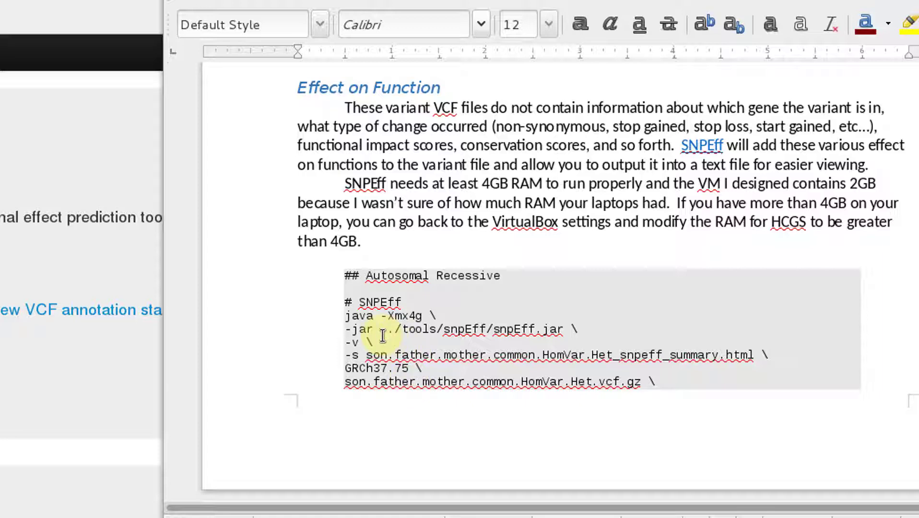
drag(365, 276, 500, 279)
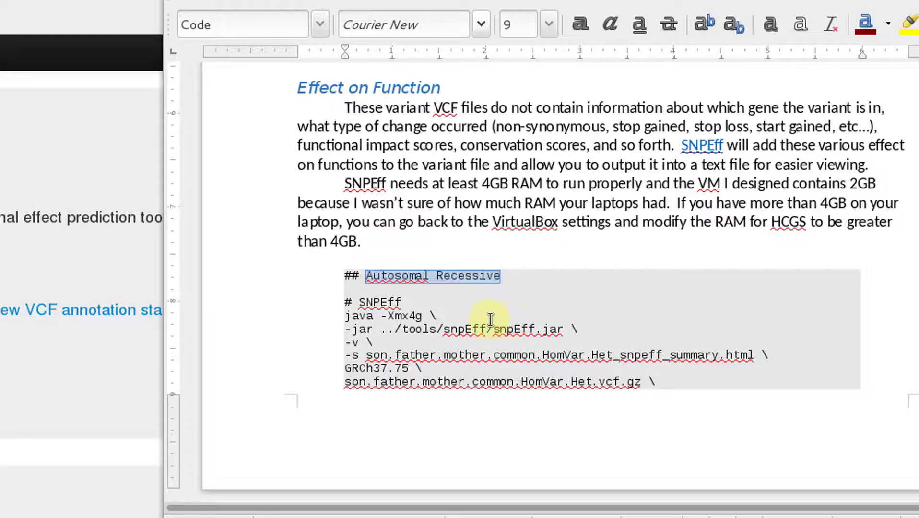
scroll(490, 319, down, 3)
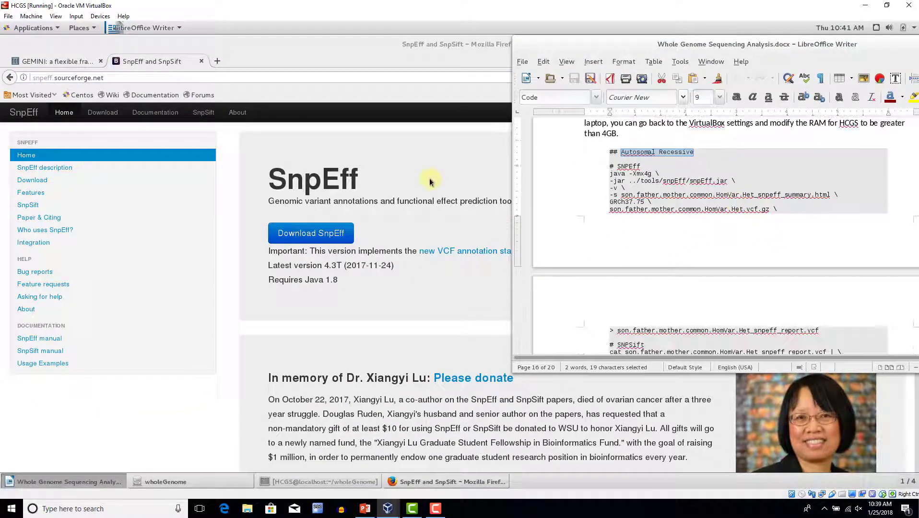
- Open the ANNOVAR documentation in a third Firefox tab by entering 'anno'
click(429, 178)
click(217, 61)
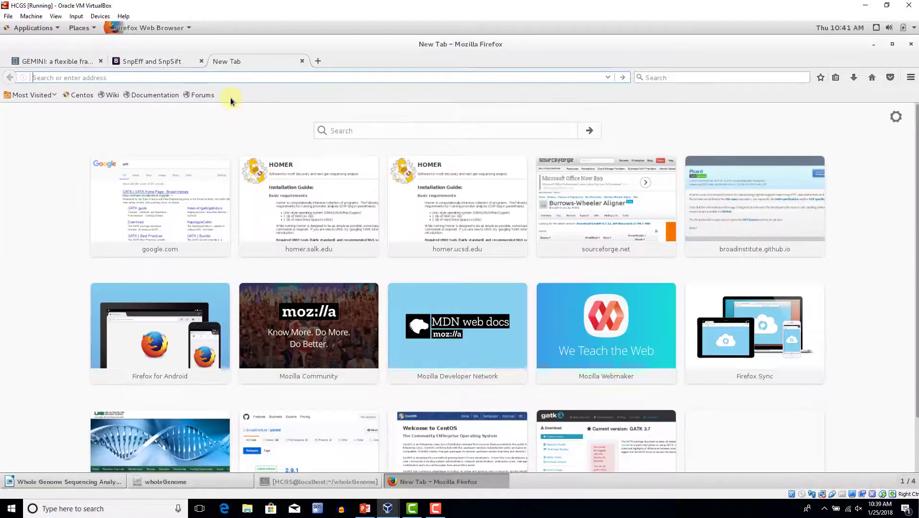
text(anno)
key(Return)
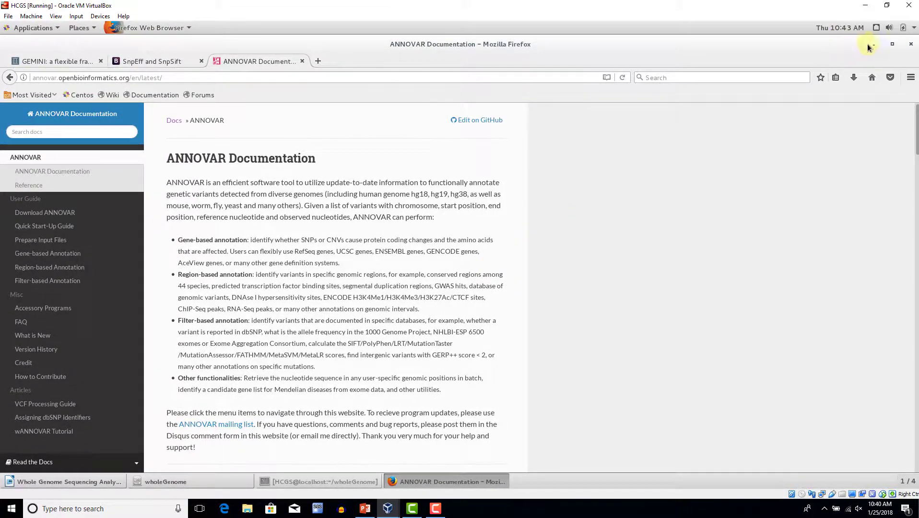
- Hide the browser and scroll past the X-linked SnpSift code to the CADD web annotation section
click(872, 45)
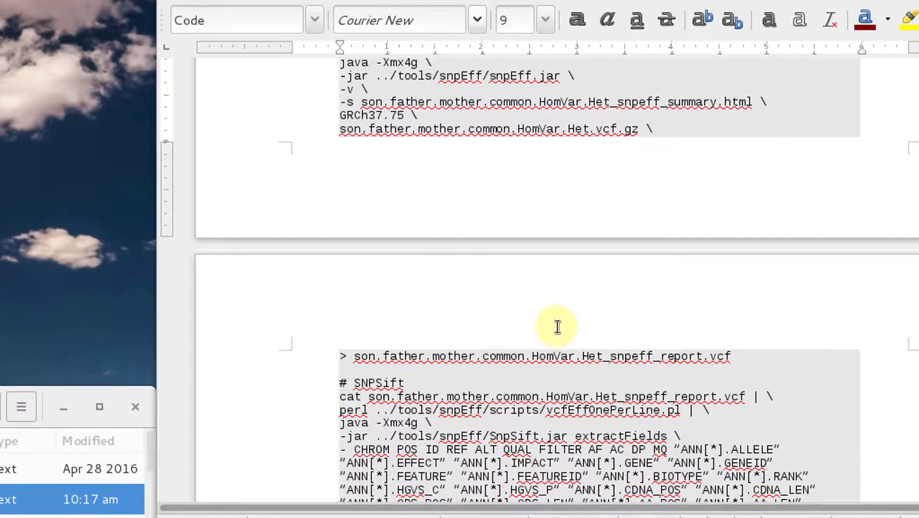
scroll(557, 327, down, 10)
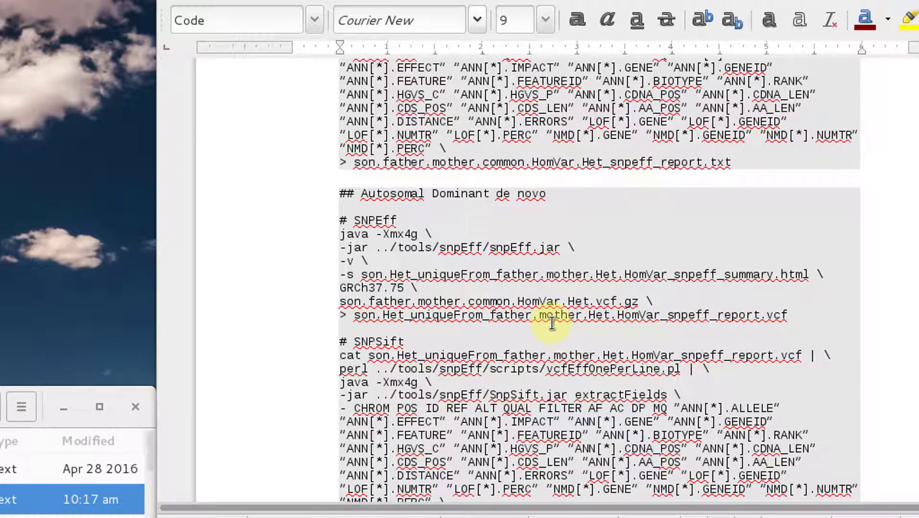
scroll(552, 323, down, 18)
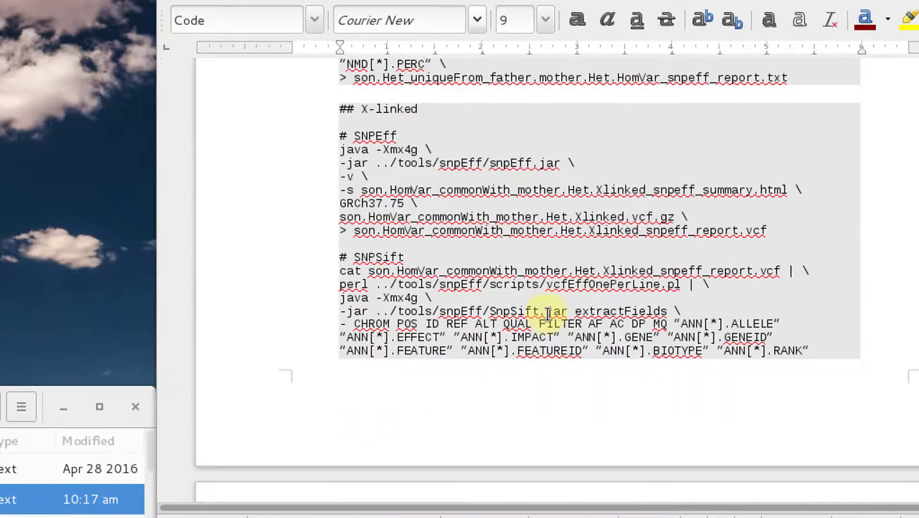
scroll(548, 312, down, 5)
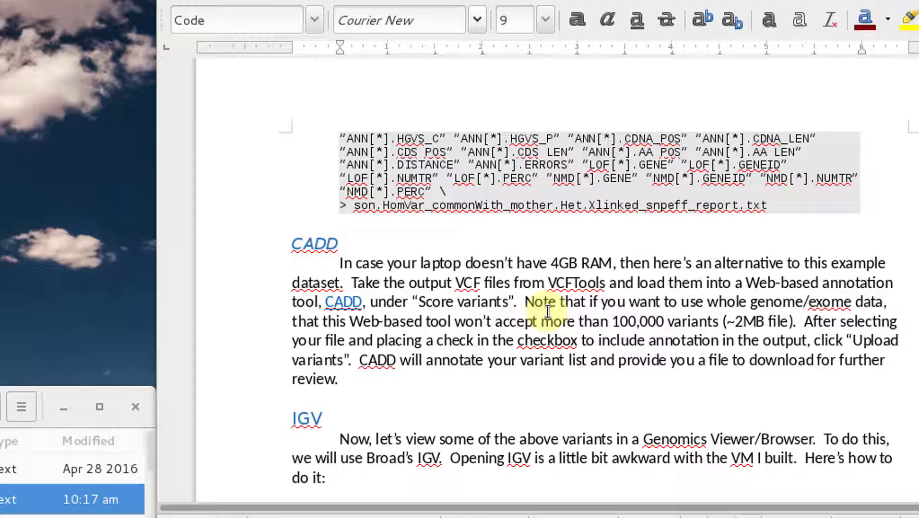
- Scroll to the IGV commands: cd tools/IGV_2.3.72/, ./igv.sh and loading the recal.bam files
scroll(547, 310, down, 5)
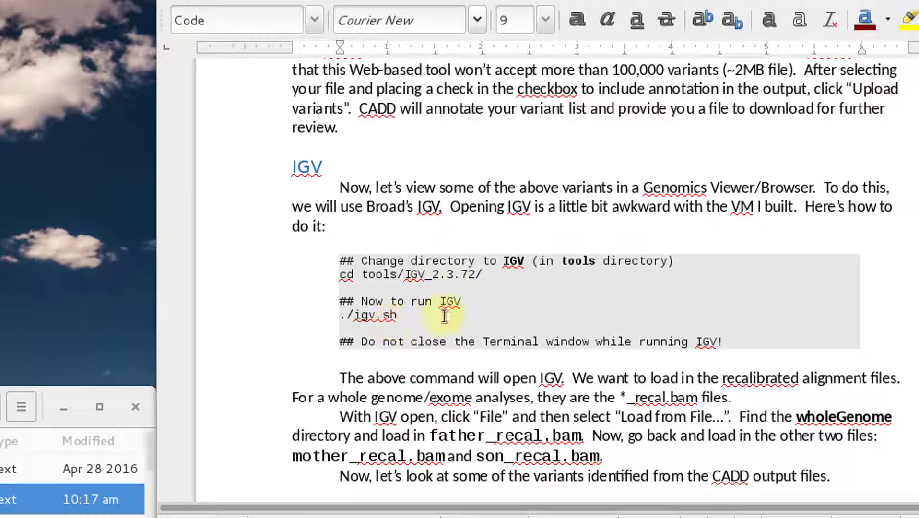
- Select ./igv.sh and scroll through Autosomal recessive to the chr20 father/mother IGV screenshot
drag(341, 315, 398, 315)
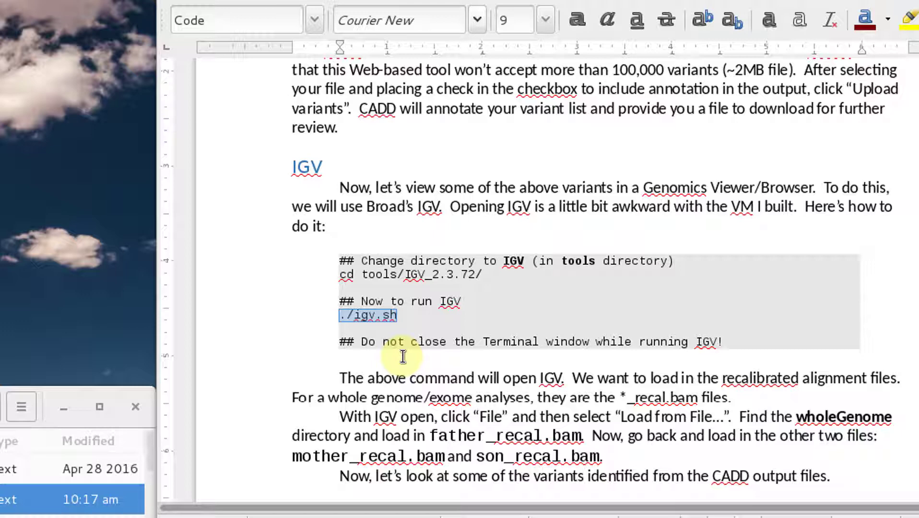
scroll(422, 344, down, 3)
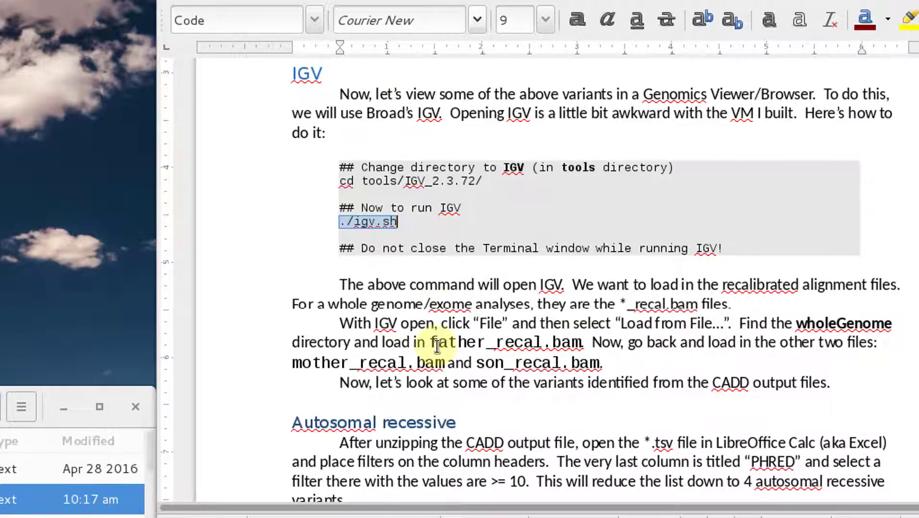
scroll(435, 344, down, 3)
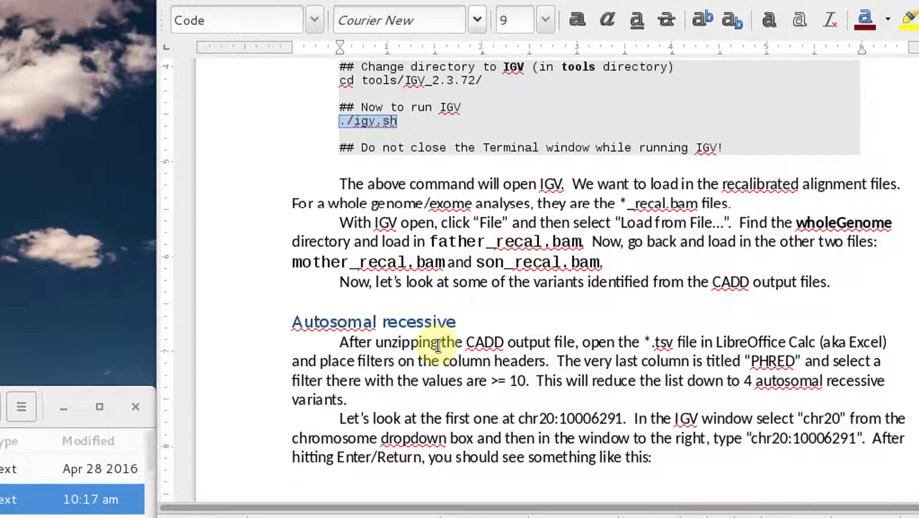
scroll(438, 345, down, 2)
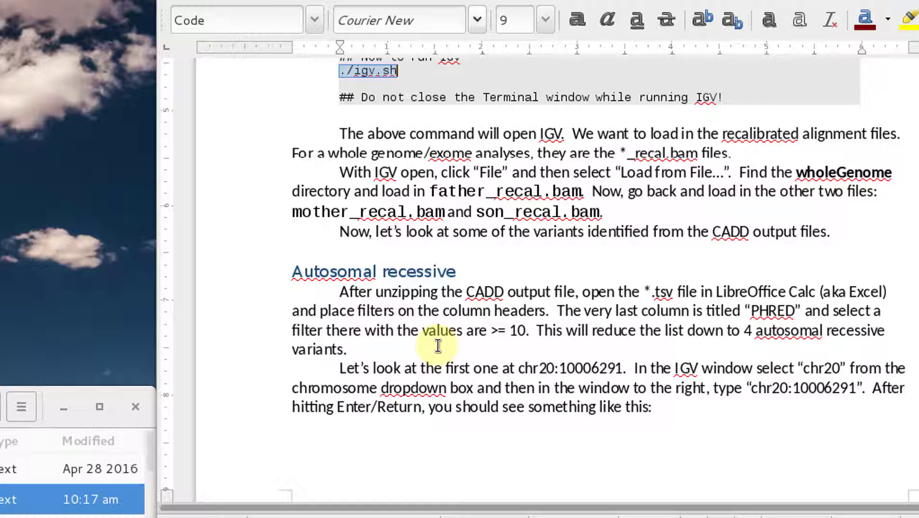
scroll(438, 346, down, 15)
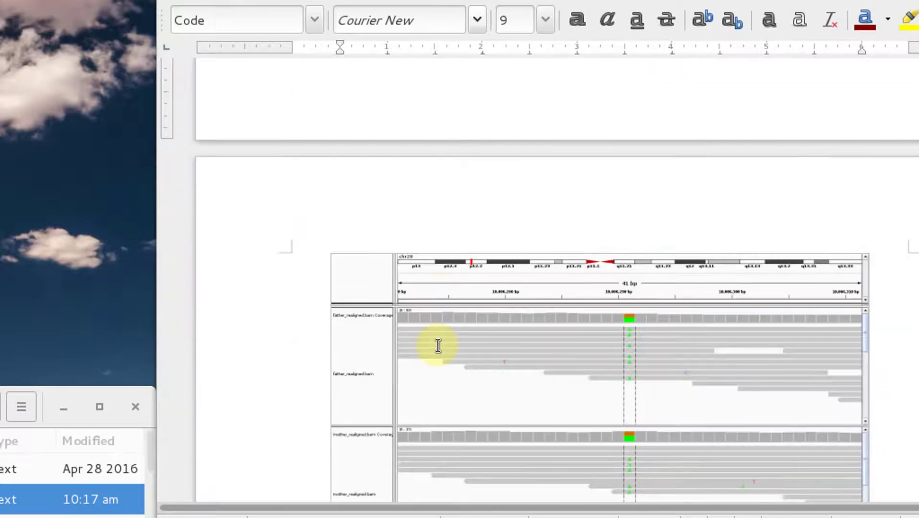
- Scroll past the inherited-variant IGV screenshots to the Other tools section on the final page
scroll(438, 345, down, 3)
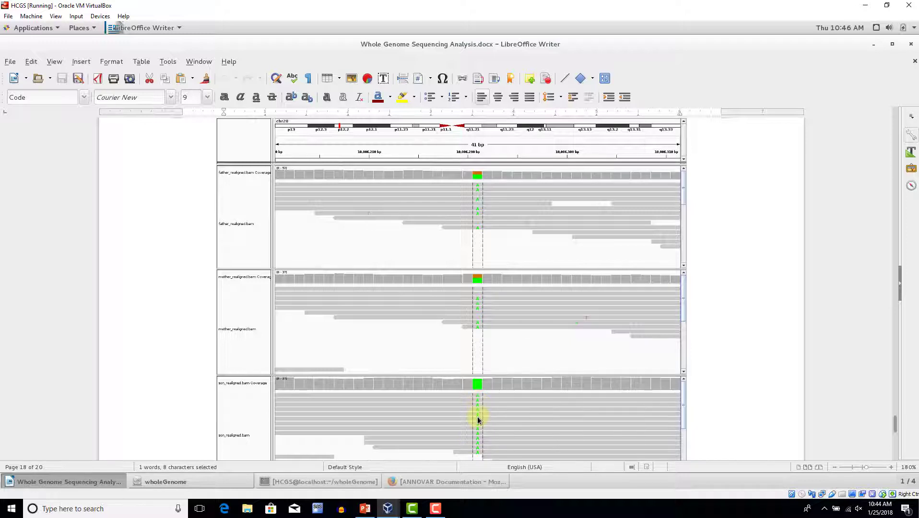
scroll(478, 418, down, 15)
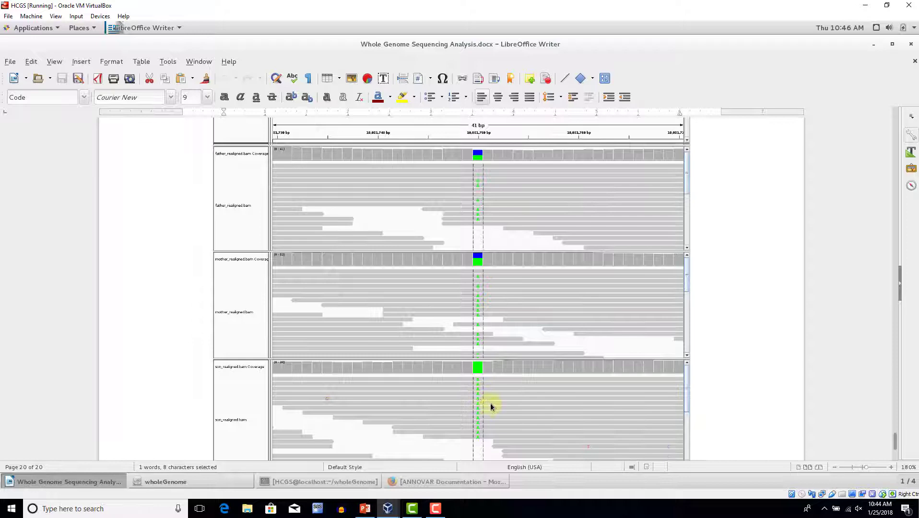
scroll(490, 402, down, 5)
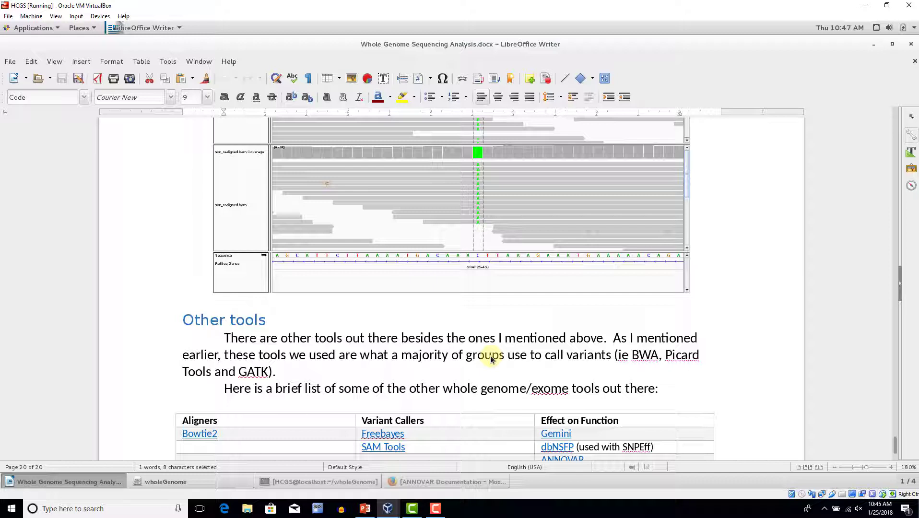
- Scroll to reveal the full tools table, from Gemini through Cartagenia Bench Lab NGS
scroll(499, 334, down, 3)
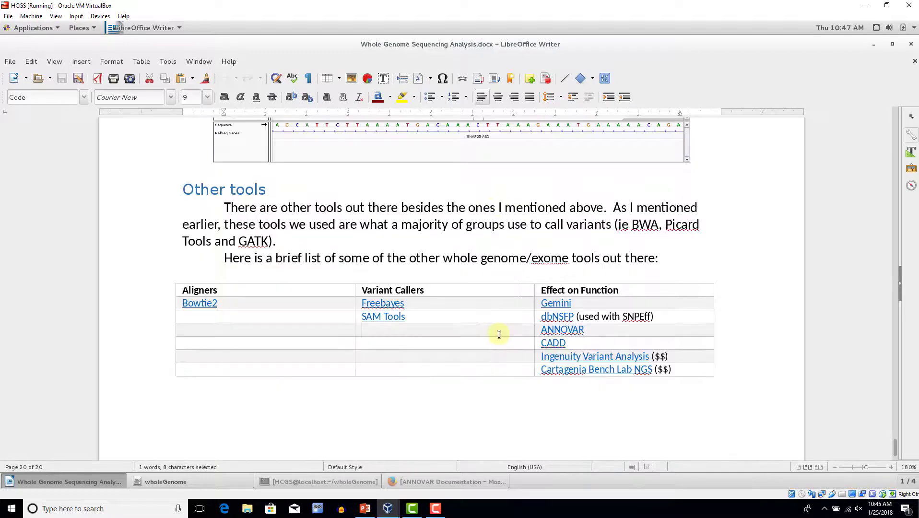